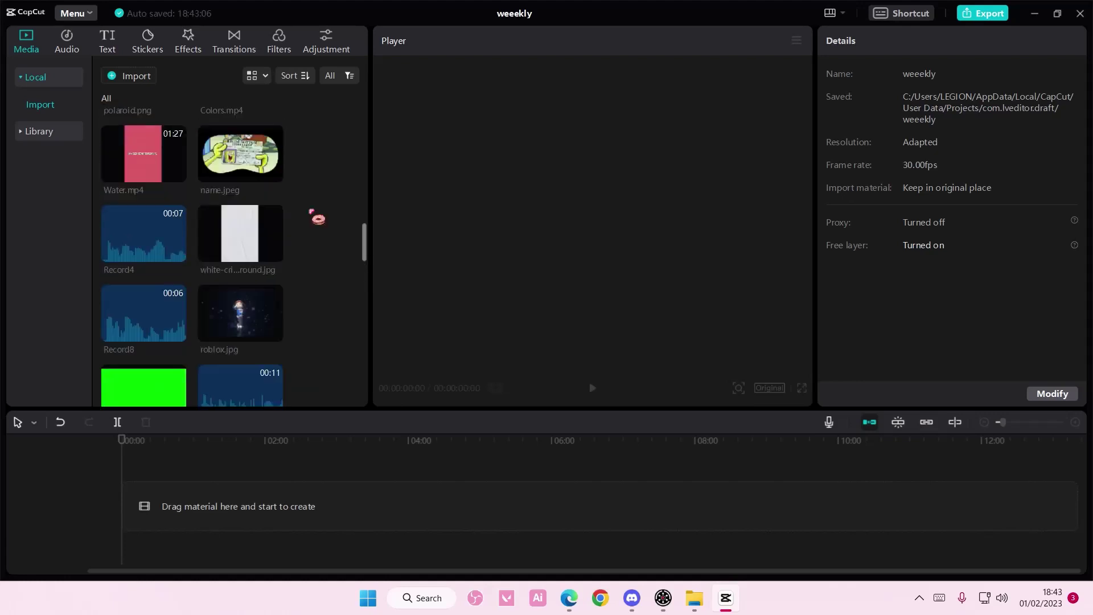
scroll(318, 218, up, 2)
scroll(318, 218, down, 4)
scroll(318, 218, down, 3)
scroll(317, 218, down, 2)
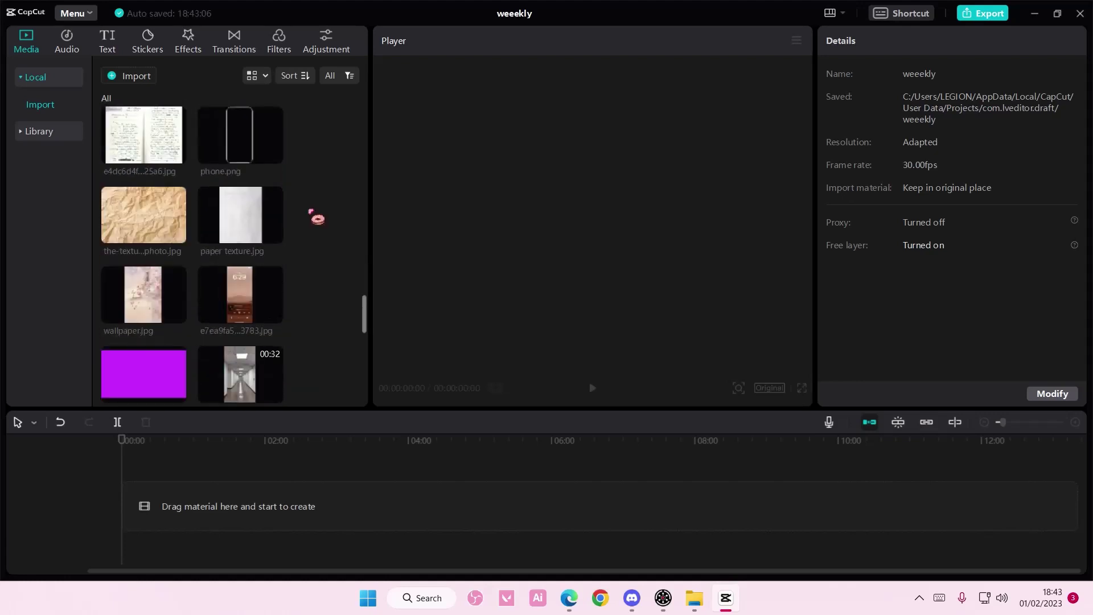
scroll(318, 218, down, 1)
mouse_move(143, 215)
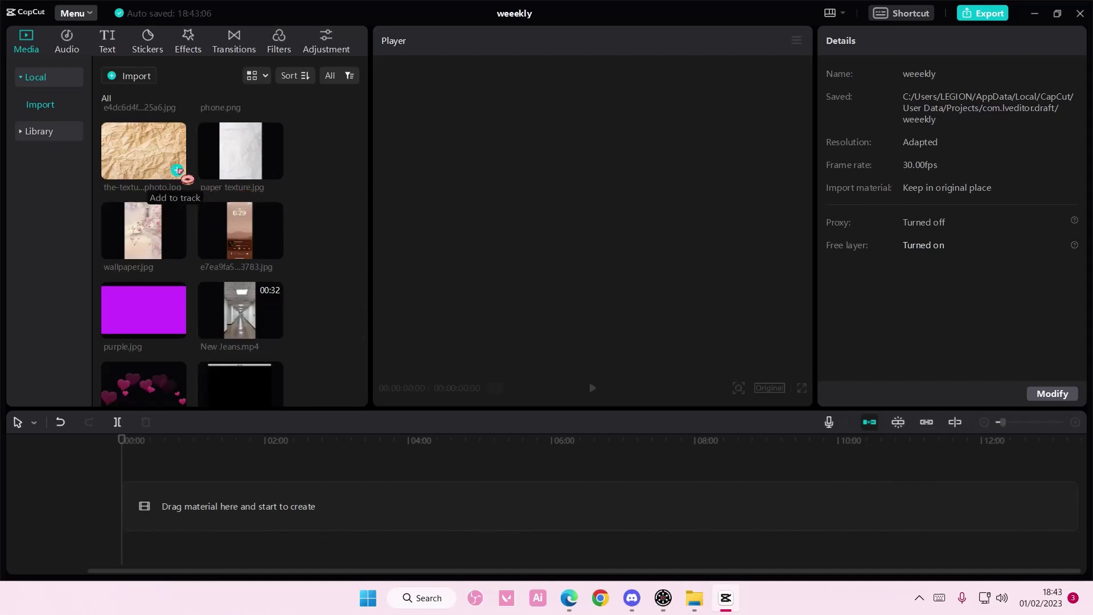
Add the crumpled paper photo and give it an inverted circle mask shifted left
click(179, 170)
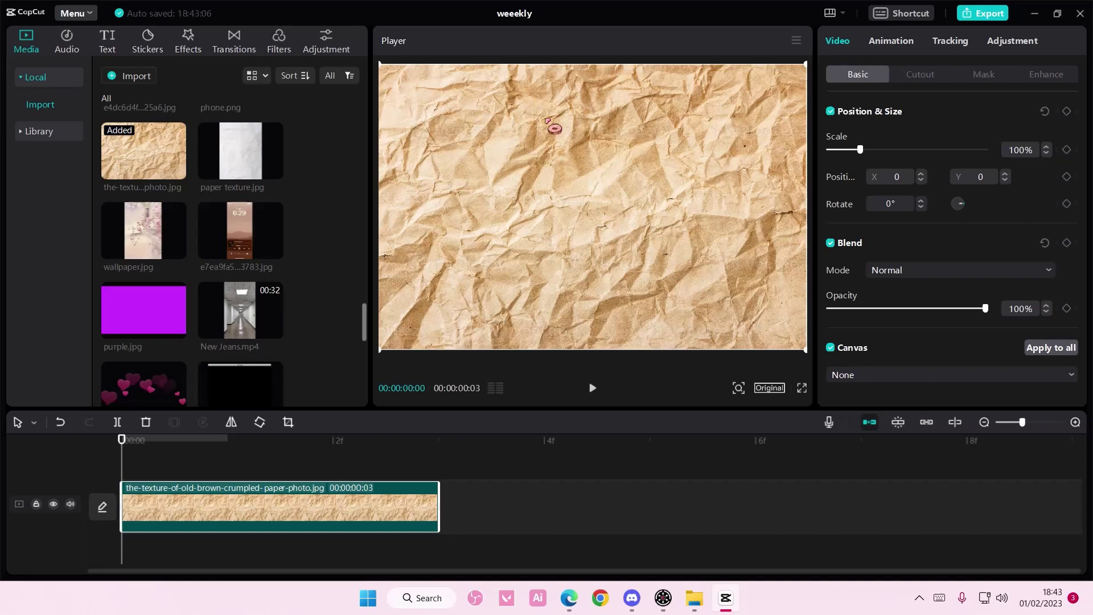
click(984, 74)
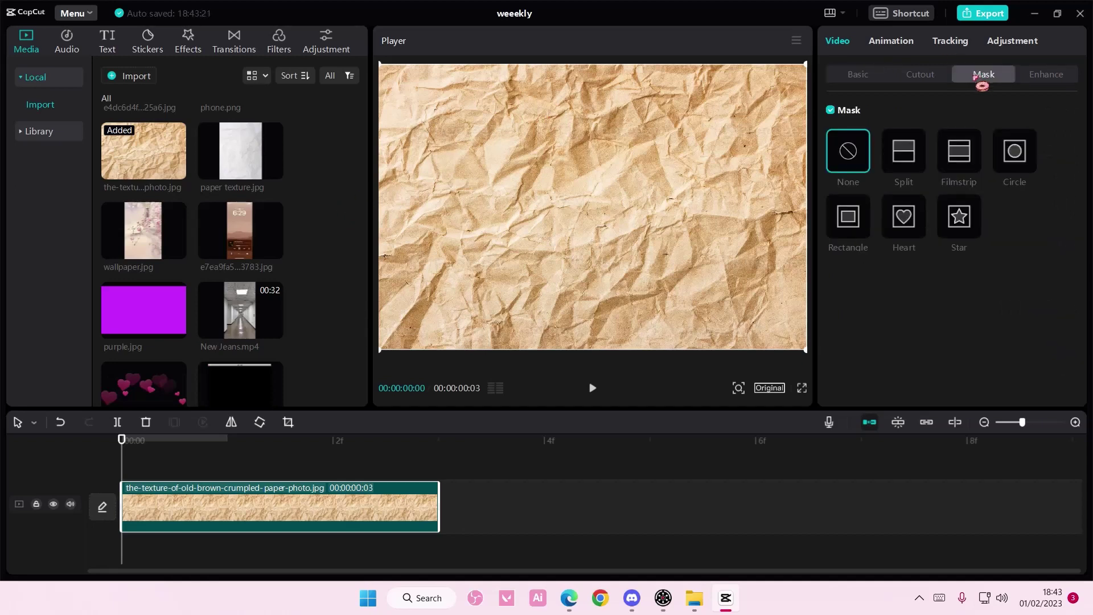
click(960, 215)
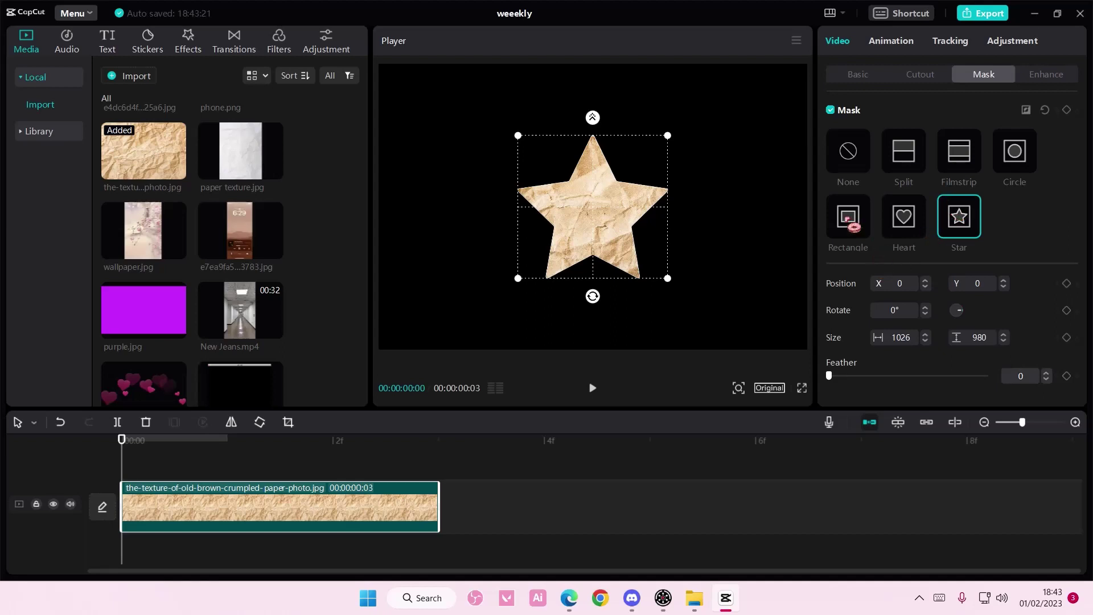
click(1017, 158)
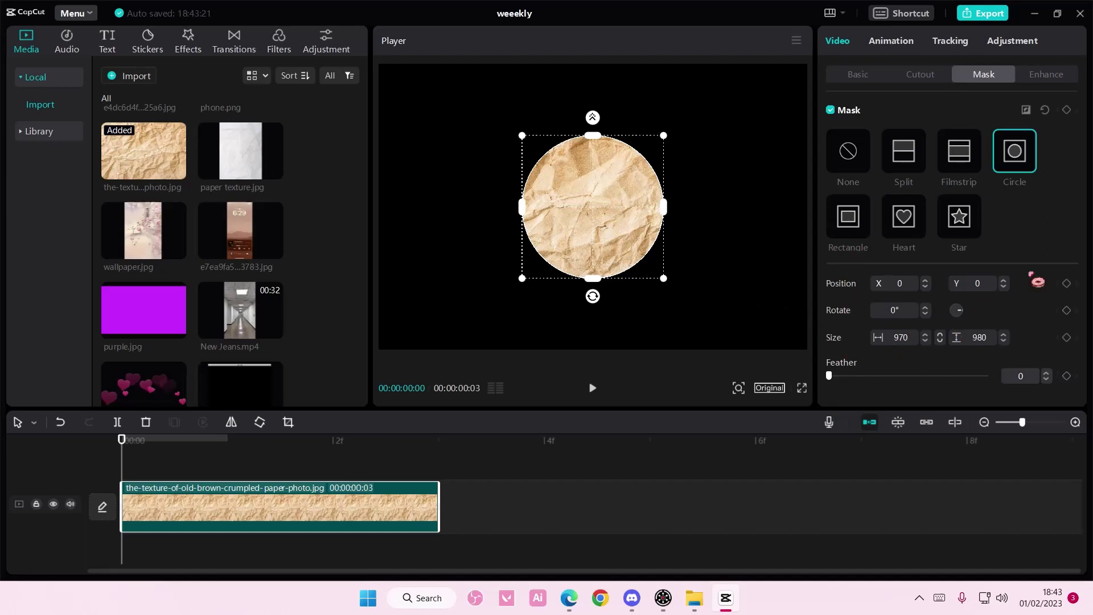
click(1038, 118)
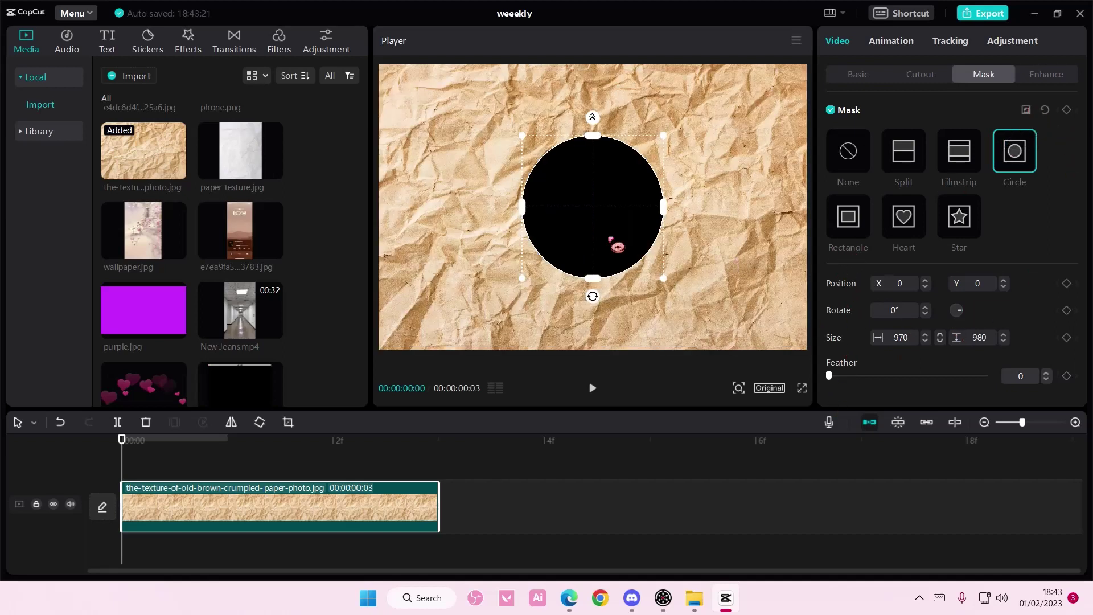
drag(589, 239, 487, 239)
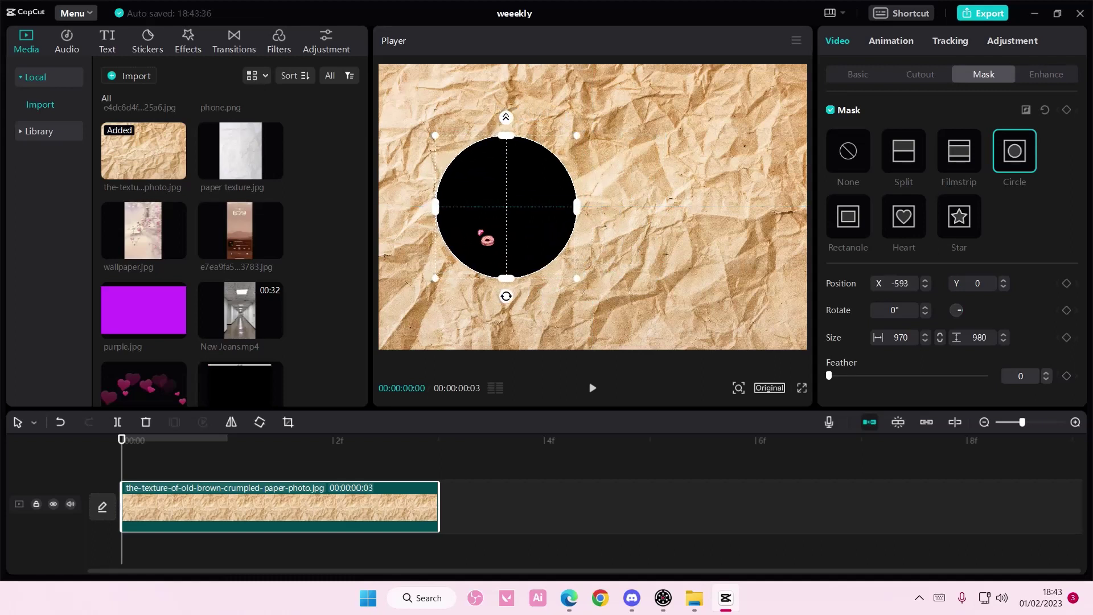
Make the paper a compound clip with a second inverted circle mask on the right
right_click(359, 521)
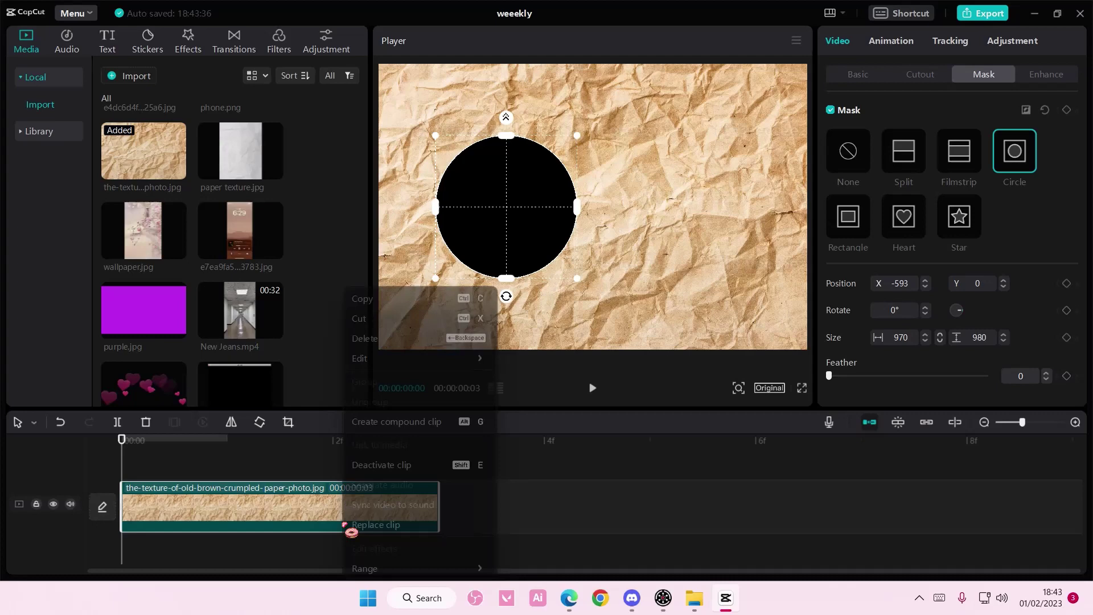
click(400, 420)
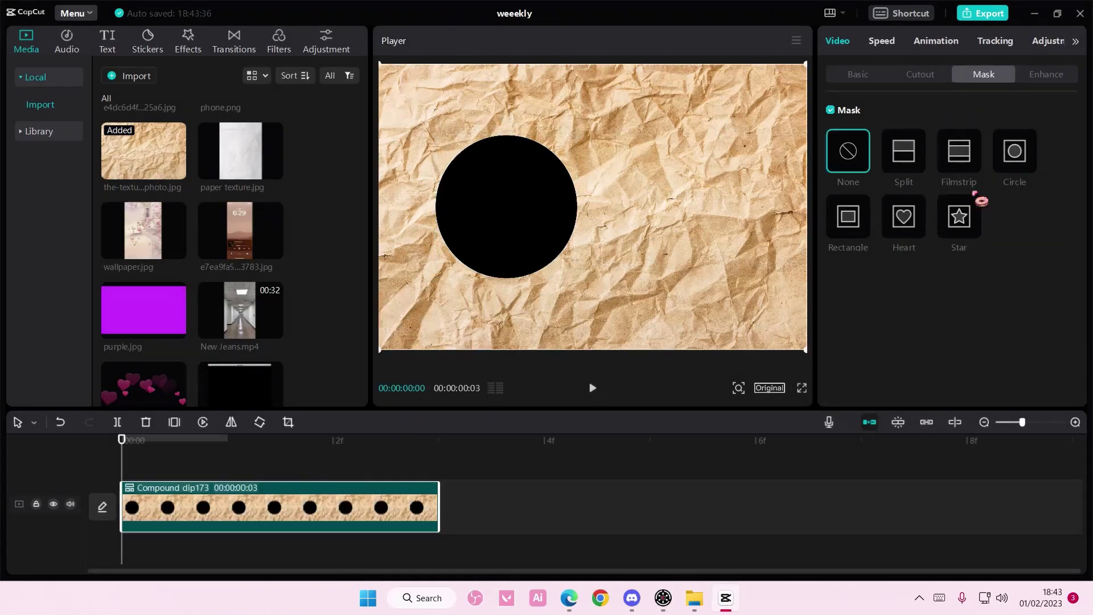
click(1014, 151)
drag(592, 205, 670, 229)
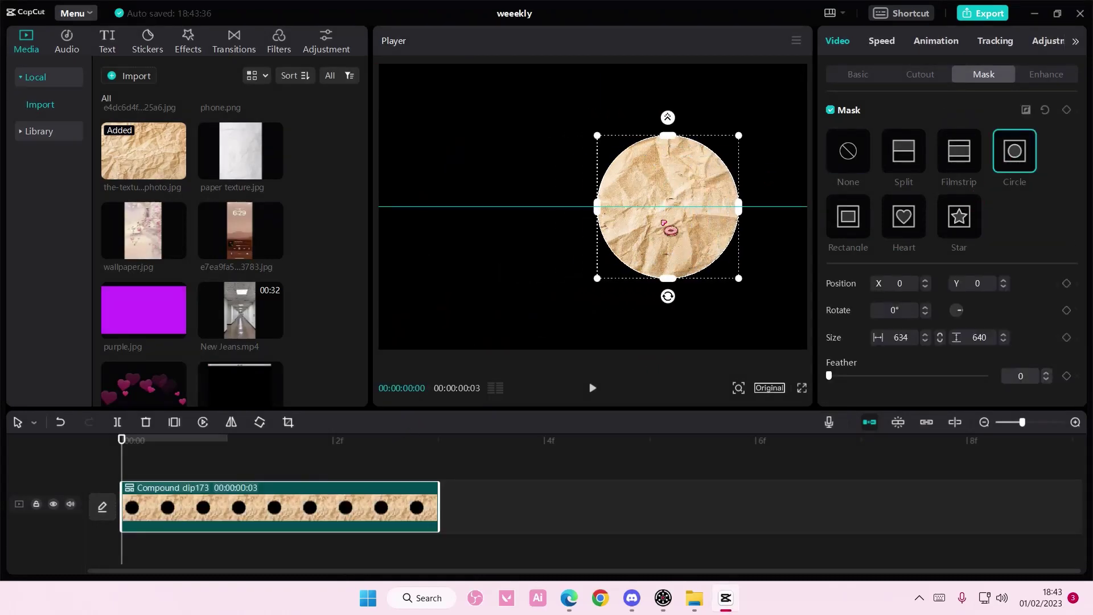
click(1026, 109)
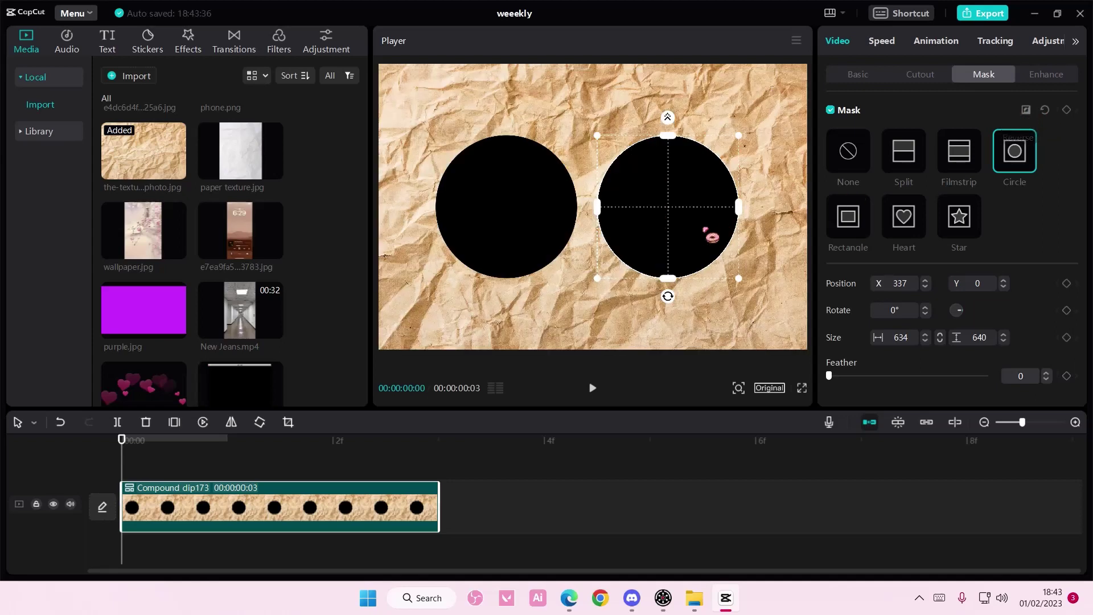
drag(677, 225, 681, 224)
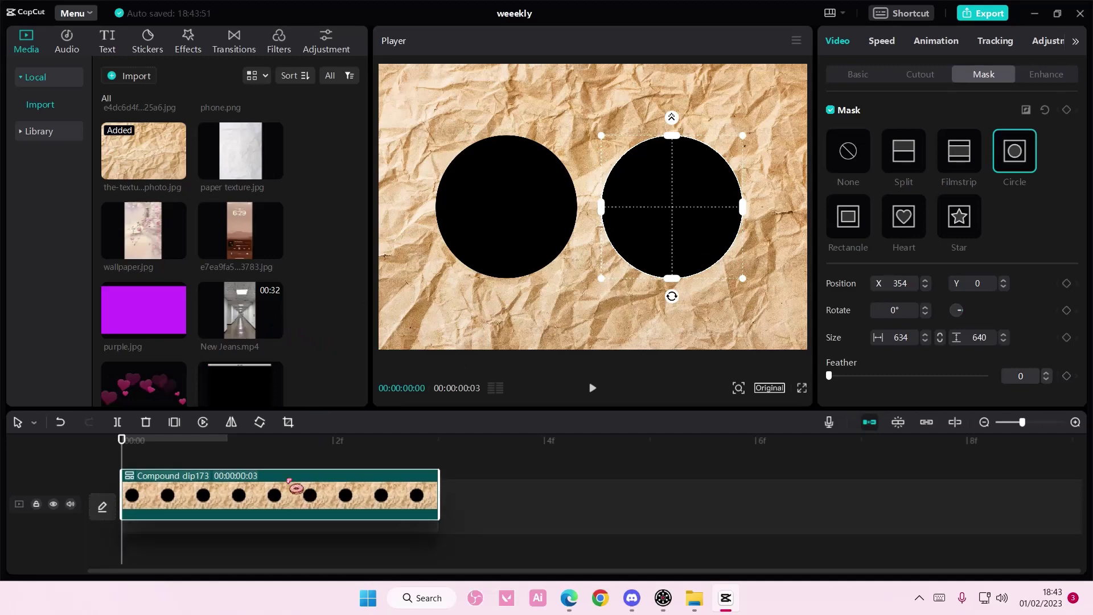
Raise the paper a track, add Woman walking on beach.mp4 shifted left with an enlarged circle mask
drag(303, 507, 293, 474)
scroll(274, 325, down, 5)
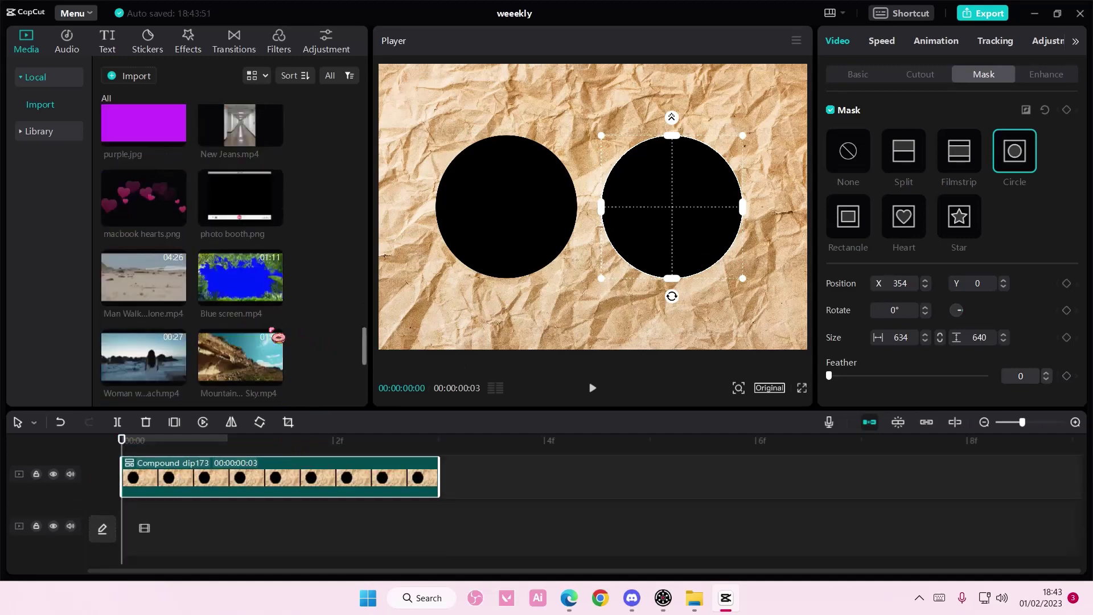
click(184, 320)
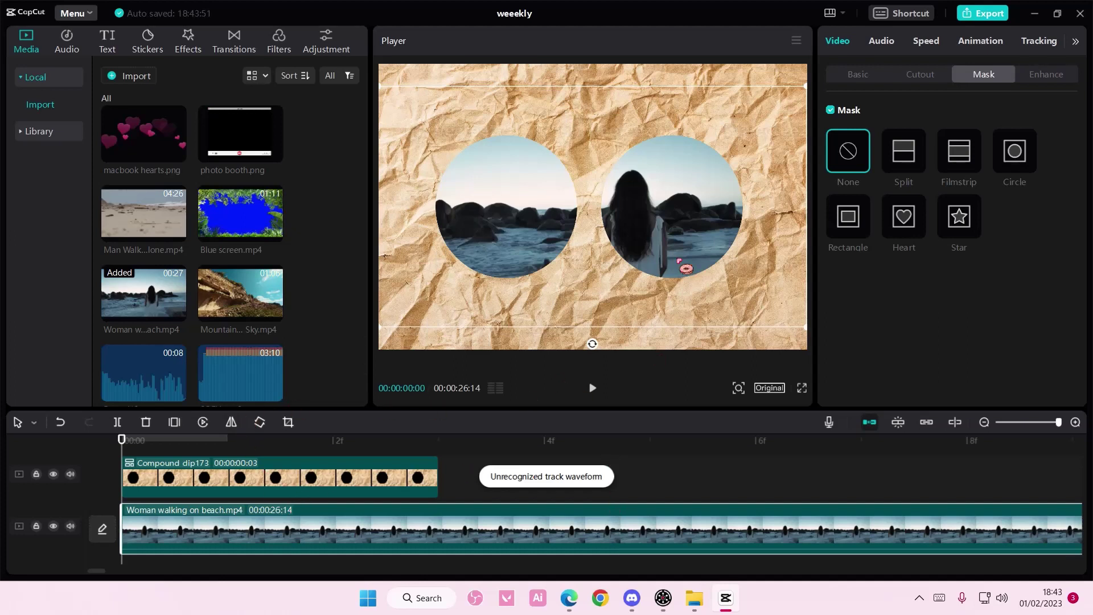
mouse_move(684, 266)
mouse_down()
mouse_move(525, 269)
mouse_move(559, 254)
mouse_up()
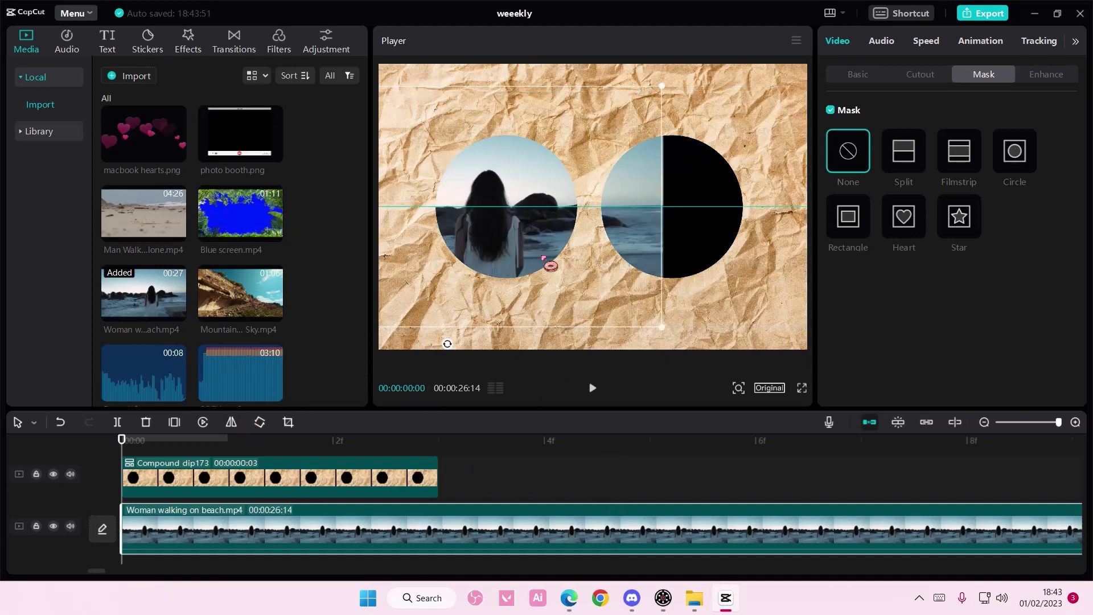
click(1015, 152)
drag(536, 263, 597, 326)
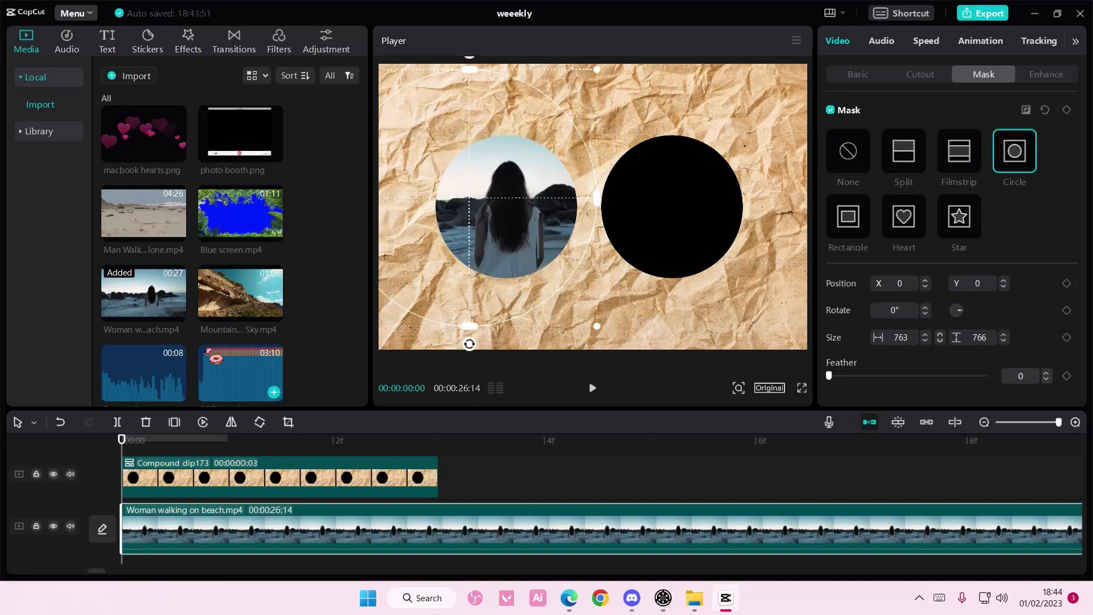
Add Mountain Landscape Blue Sky.mp4 on its own track, moved right with a resized circle mask
click(284, 323)
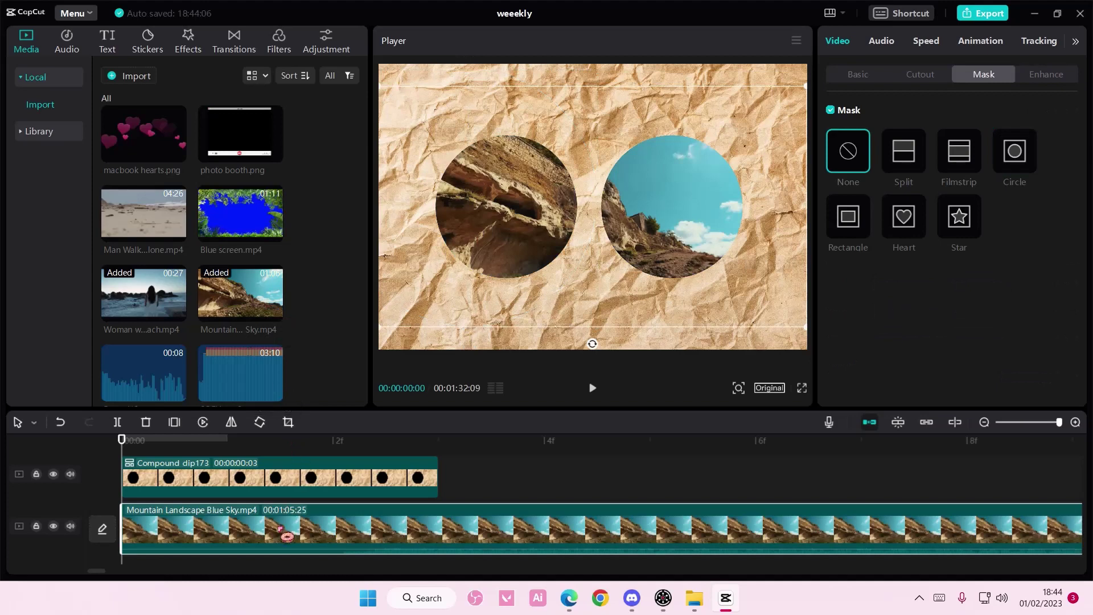
mouse_move(256, 529)
mouse_down()
mouse_move(287, 484)
mouse_move(287, 525)
mouse_up()
scroll(285, 525, down, 2)
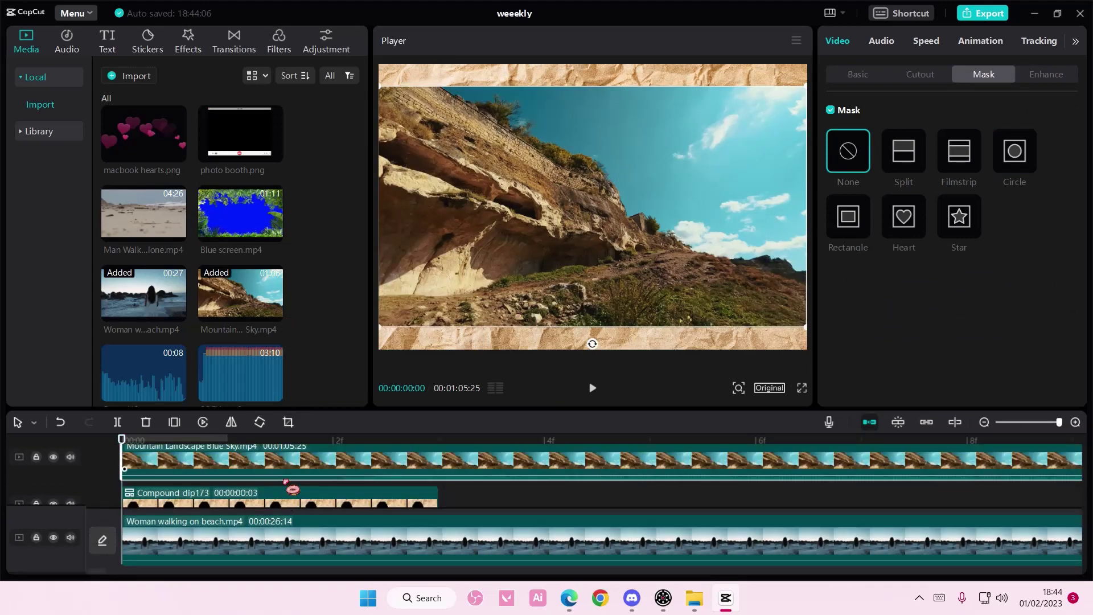
scroll(299, 513, up, 2)
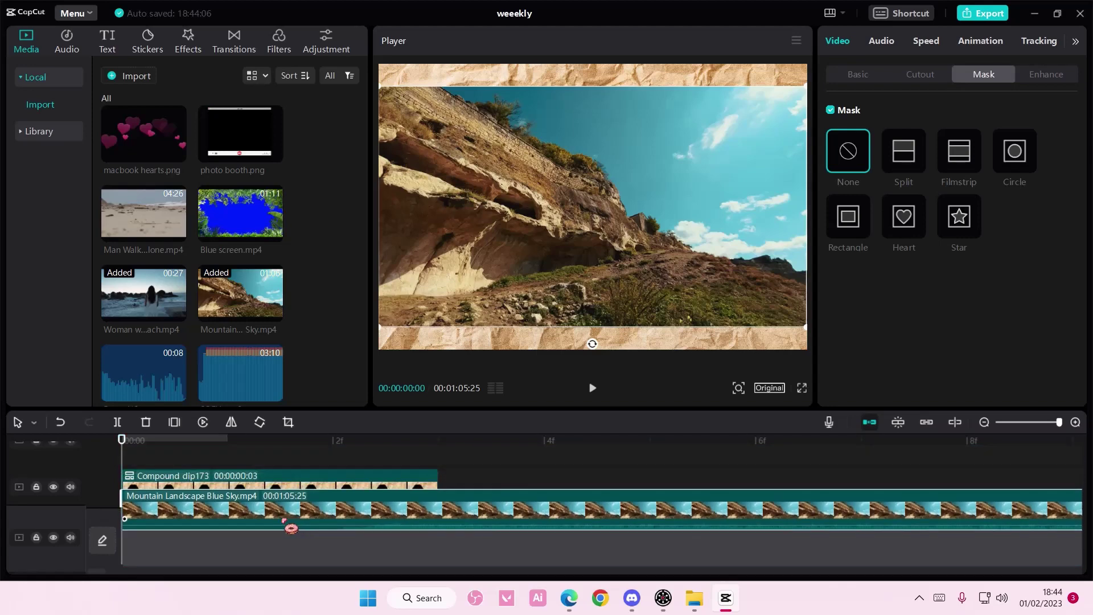
scroll(299, 523, down, 2)
drag(606, 277, 744, 288)
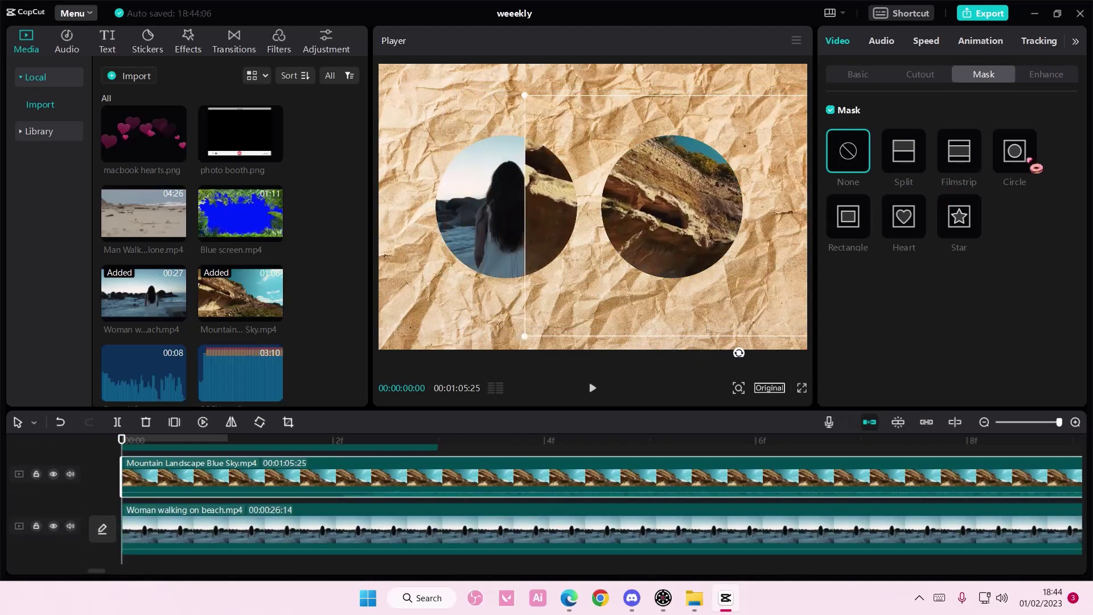
click(1009, 169)
mouse_move(711, 224)
mouse_down()
mouse_move(646, 222)
mouse_move(750, 301)
mouse_move(763, 298)
mouse_up()
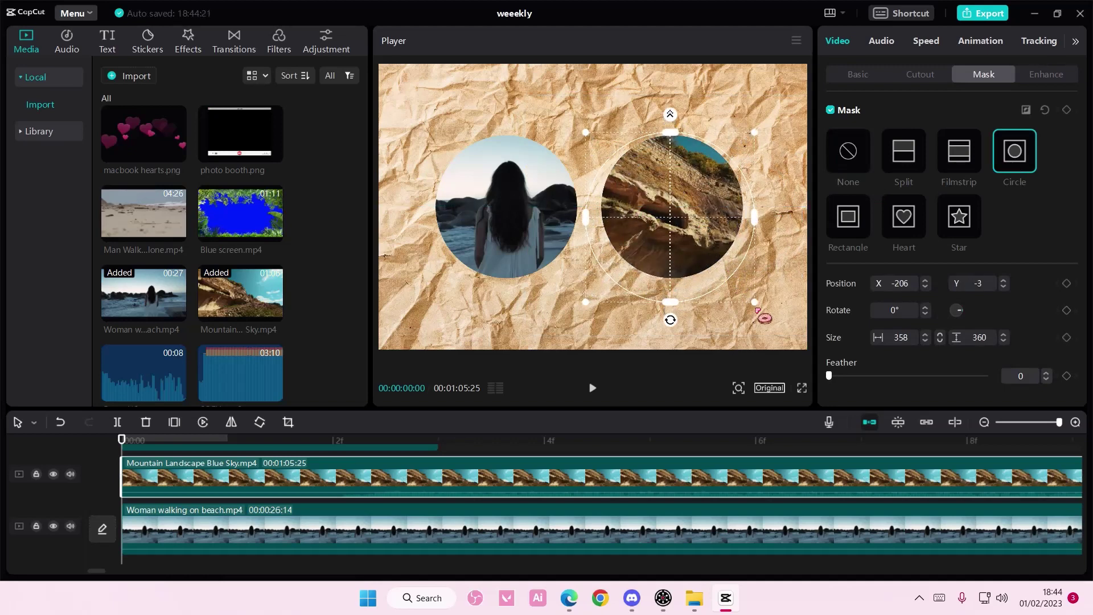
Scrub the playhead to preview the two-hole composition from the start
click(544, 441)
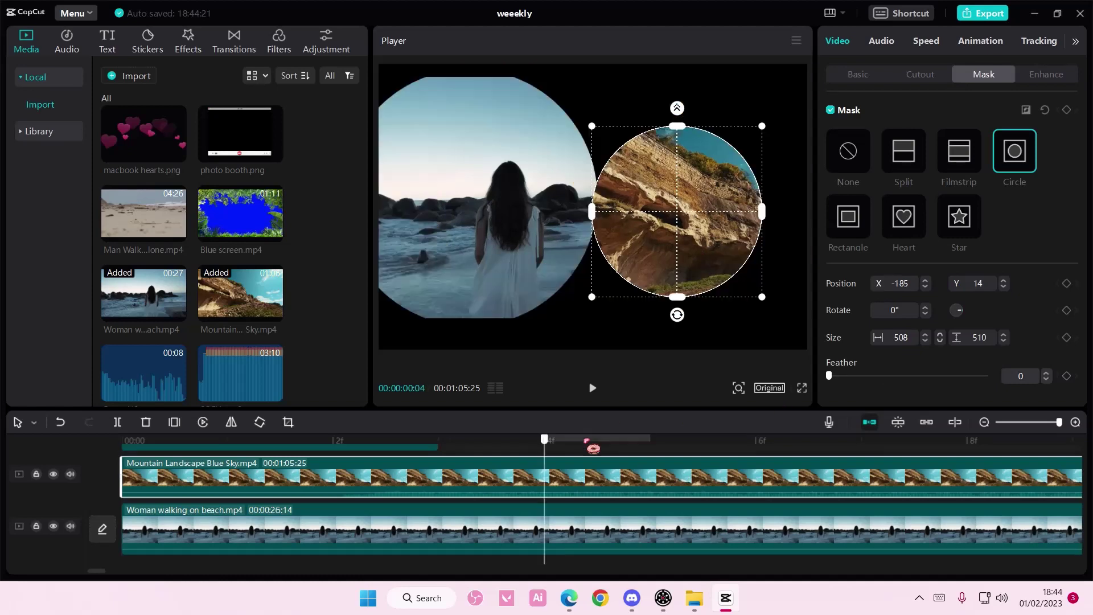
drag(544, 443, 124, 441)
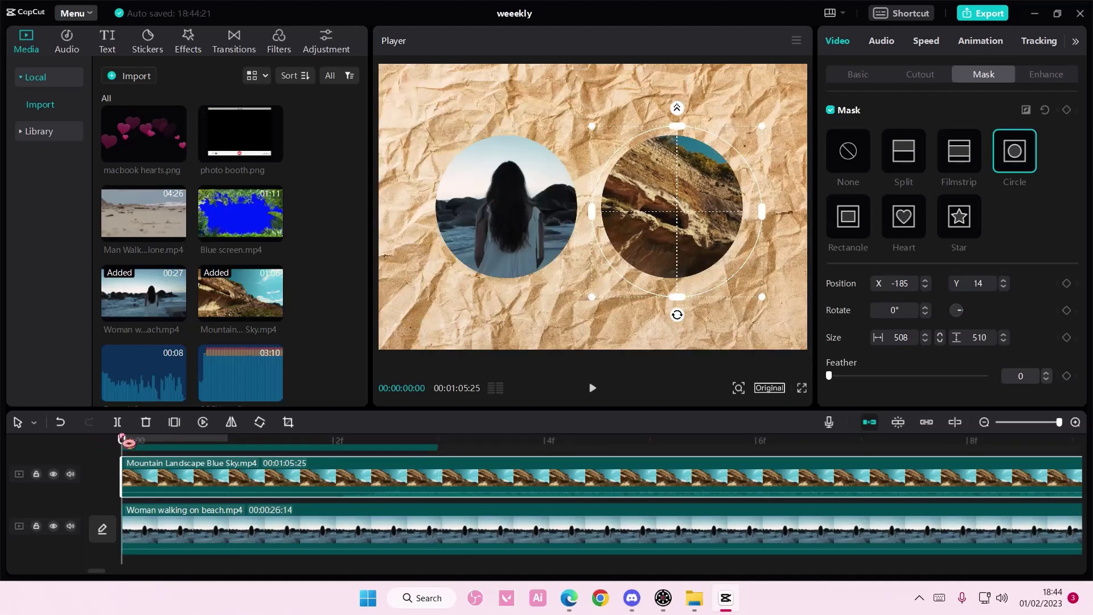
click(227, 441)
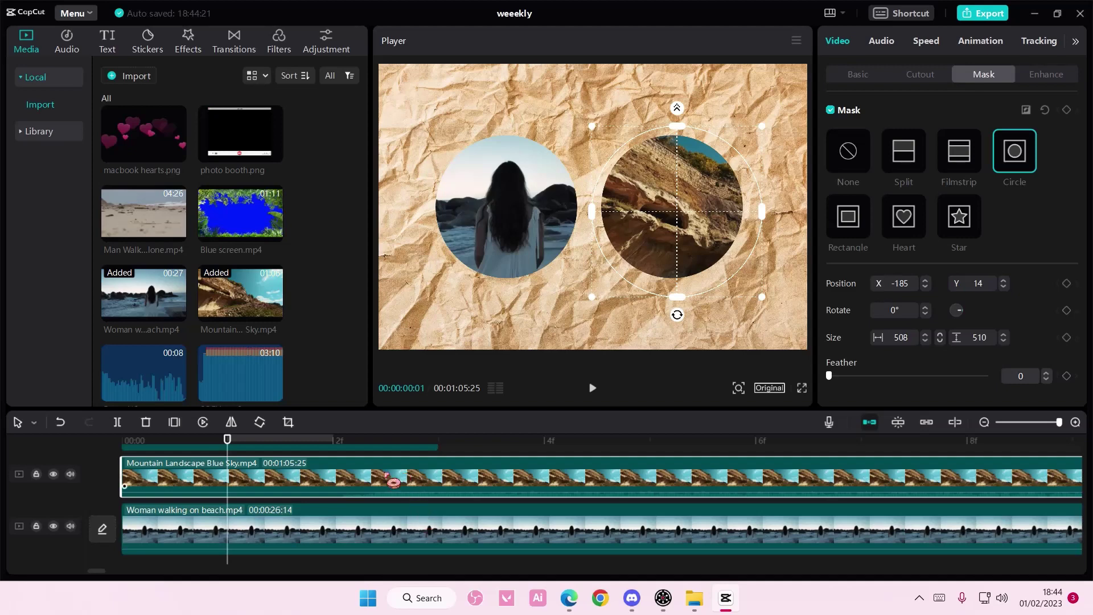
scroll(402, 476, up, 1)
click(367, 461)
click(512, 453)
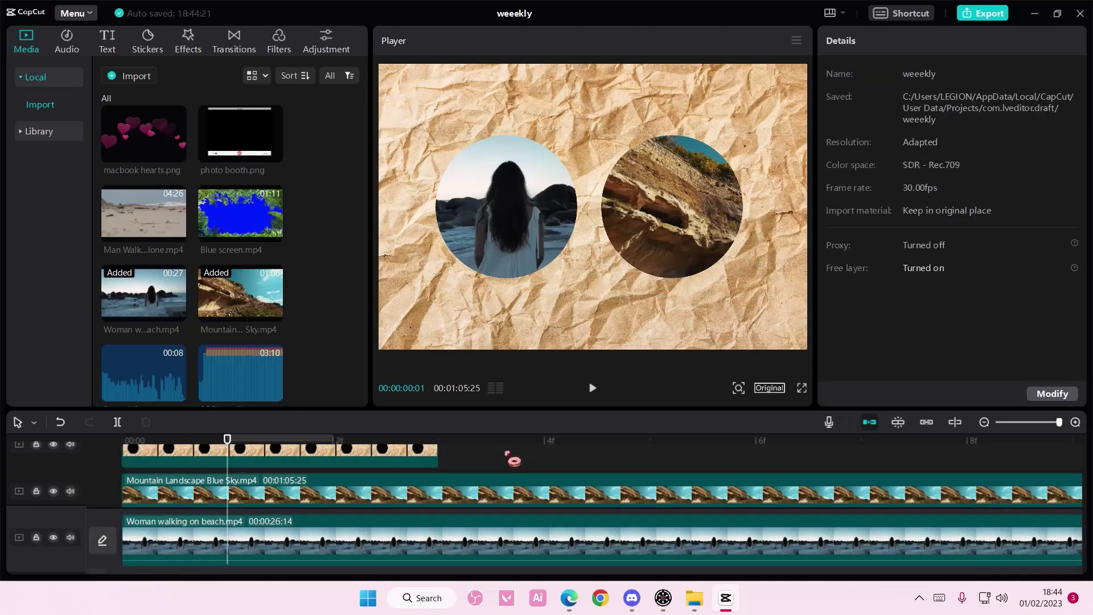
drag(533, 442, 227, 442)
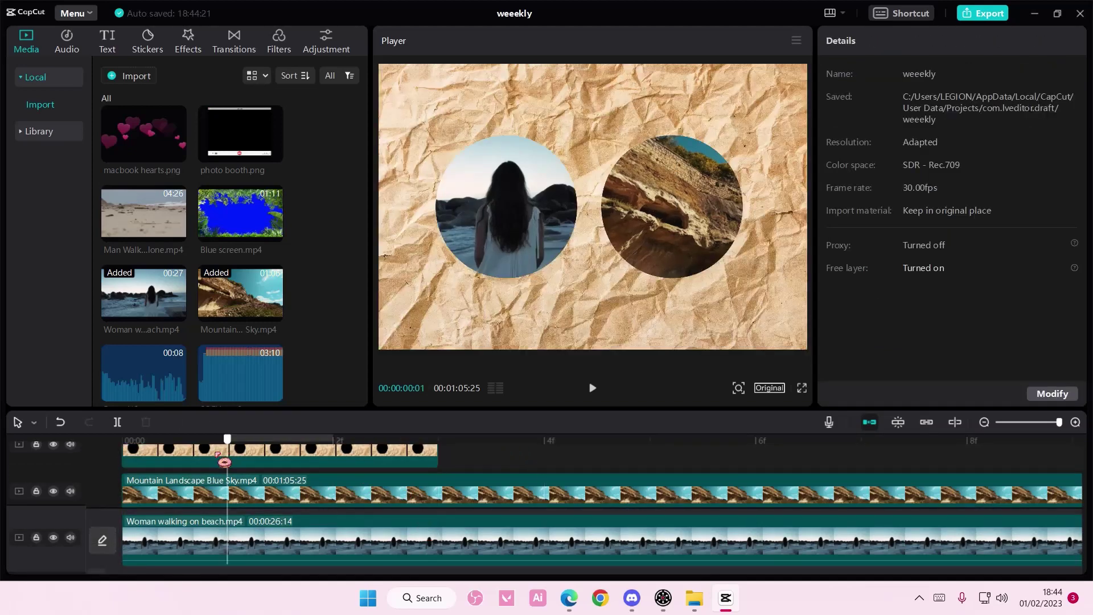